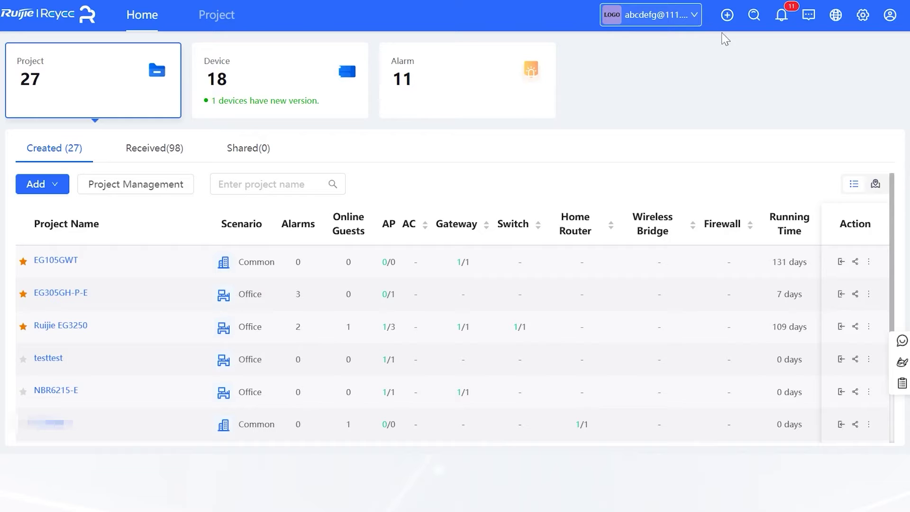
Step: Start a new project with network alias test111 and enter its management password
mouse_move(728, 15)
left_click(728, 64)
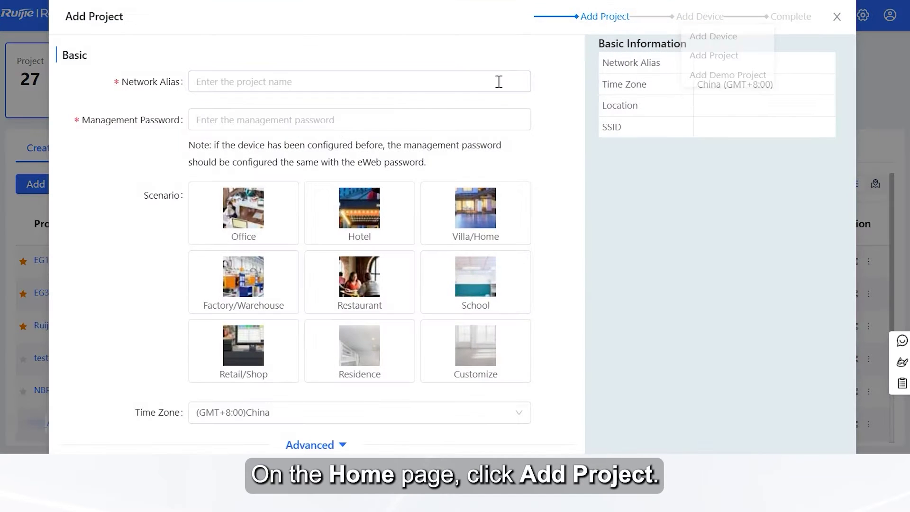
left_click(460, 86)
type("test111")
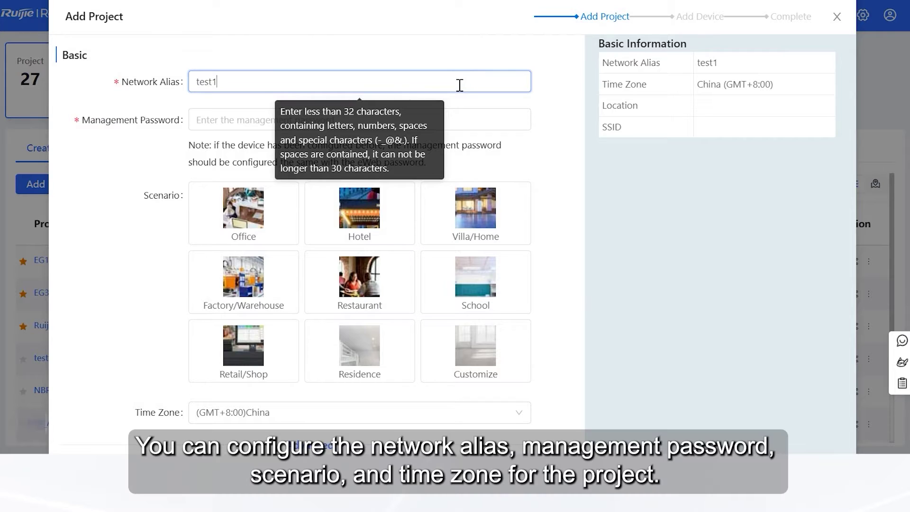
left_click(243, 122)
type("@test111")
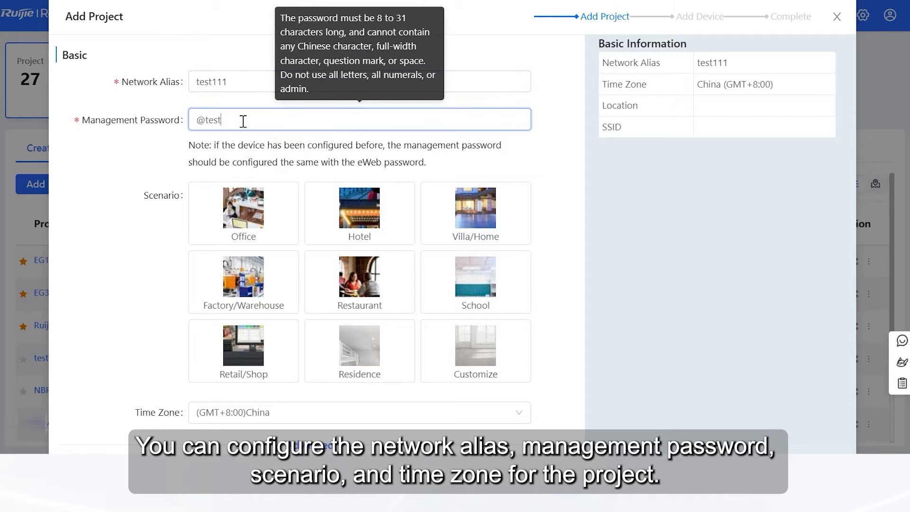
Step: Choose the Office scenario, bind location floor2 under Advanced, and create the project
left_click(222, 228)
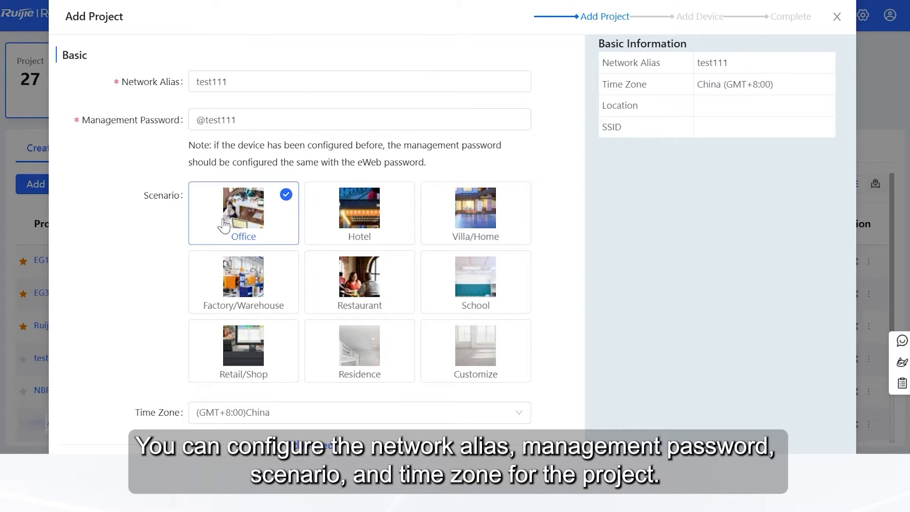
scroll(362, 323, "down", 2)
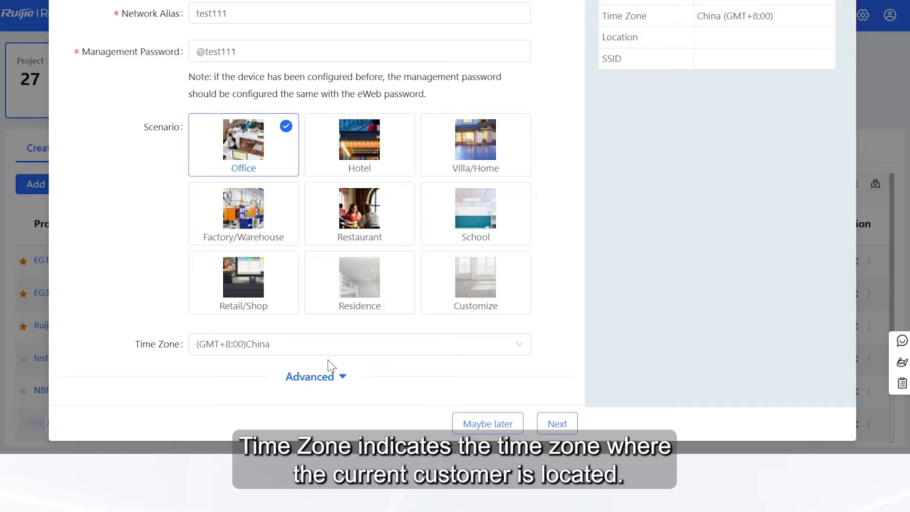
left_click(313, 376)
scroll(294, 311, "down", 3)
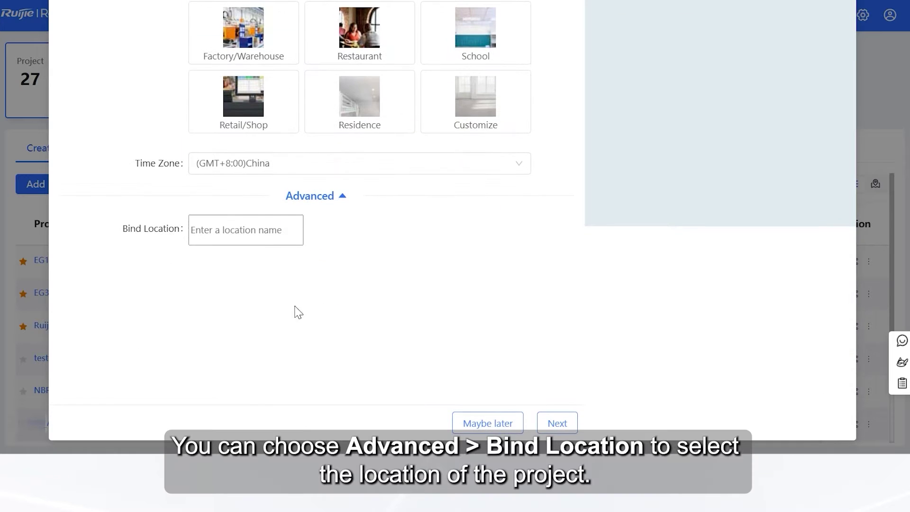
left_click(257, 230)
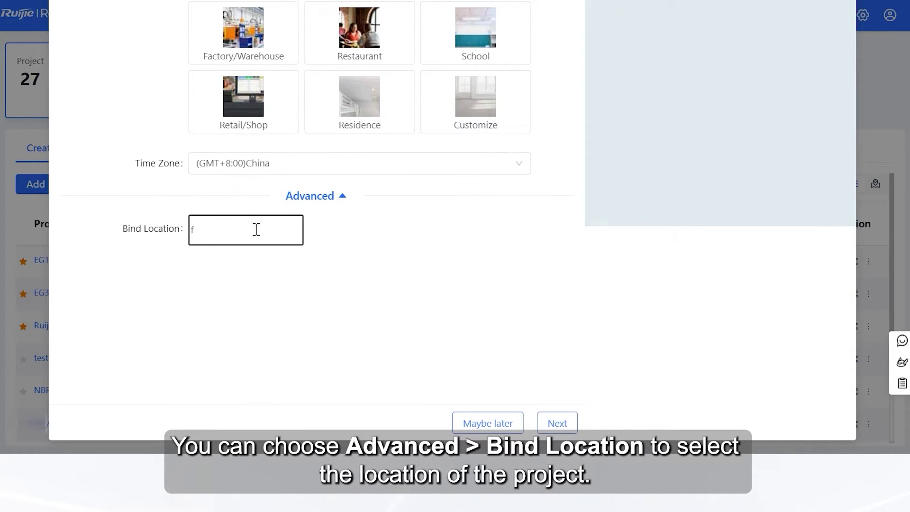
type("flooe")
key("BackSpace")
type("r2")
left_click(540, 420)
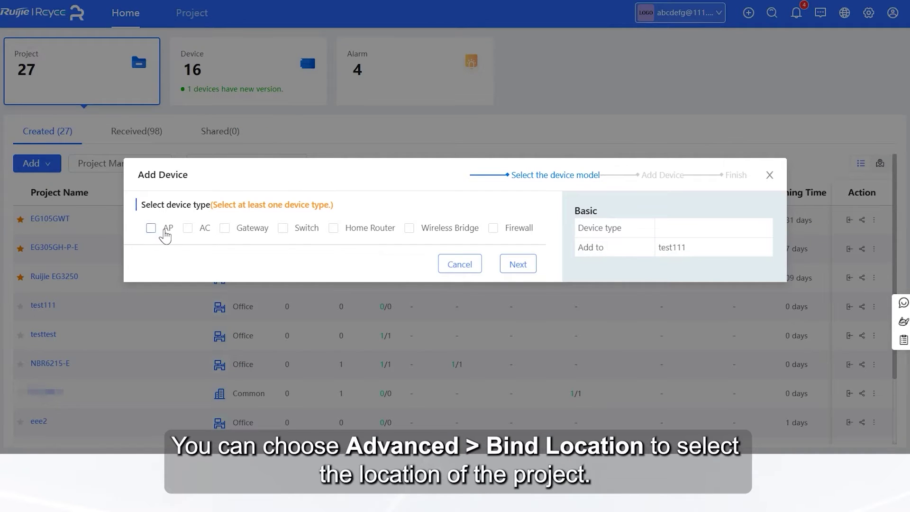
Step: Select Home Router as the device type to add to test111
left_click(334, 228)
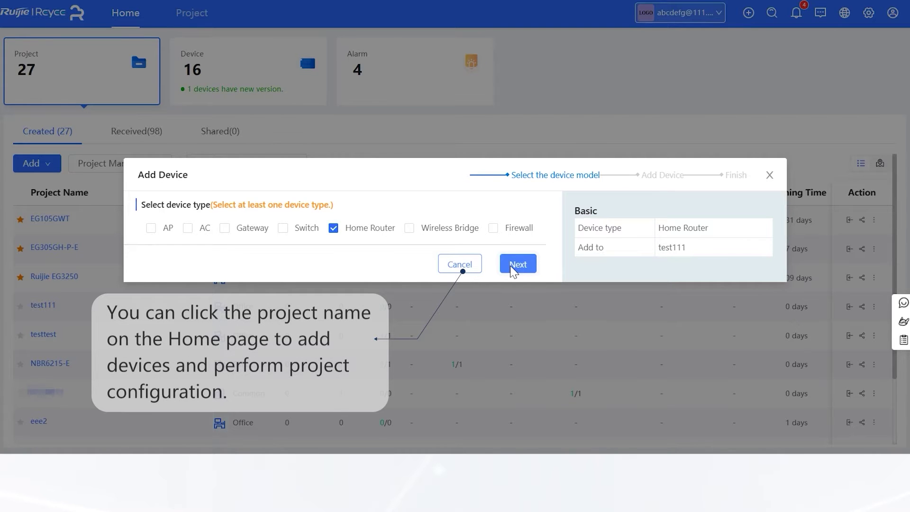
Step: Set the Wi-Fi SSID to 'test' and keep it on No encryption (Open) rather than WPA2-PSK
left_click(512, 269)
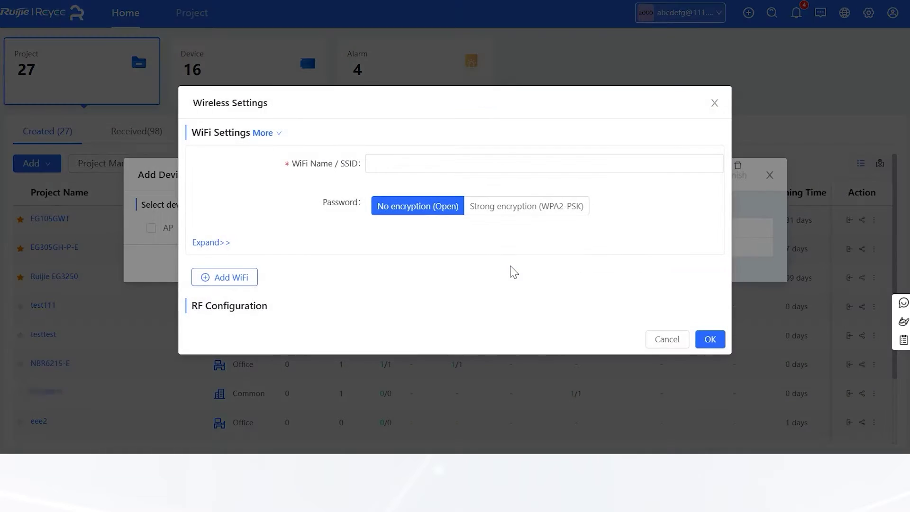
left_click(427, 165)
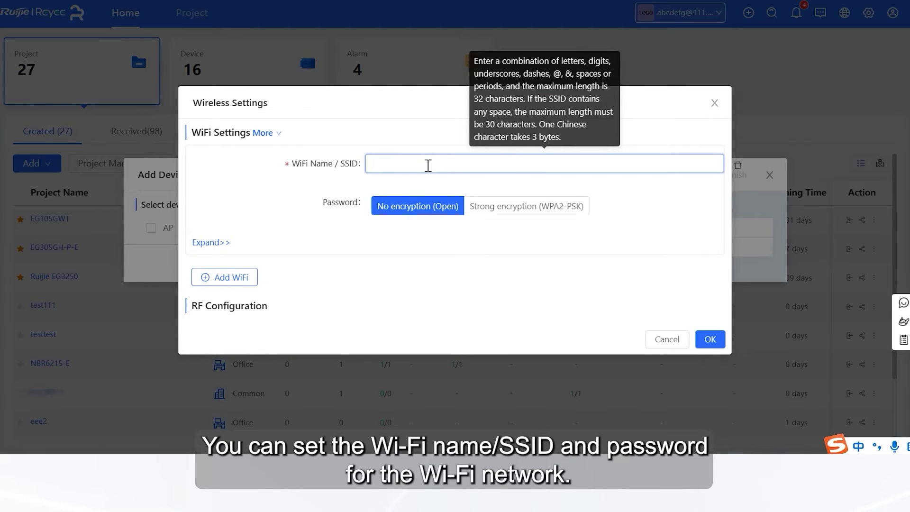
type("test")
key("shift")
left_click(483, 206)
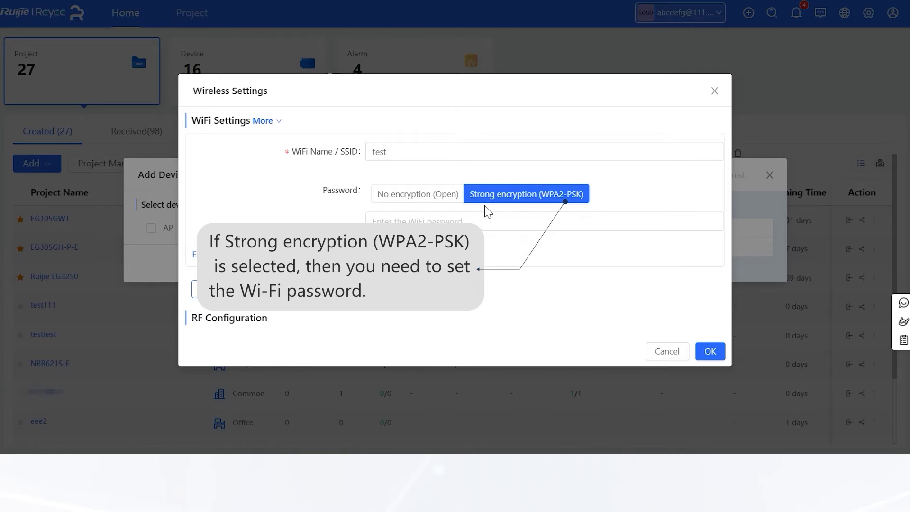
left_click(420, 194)
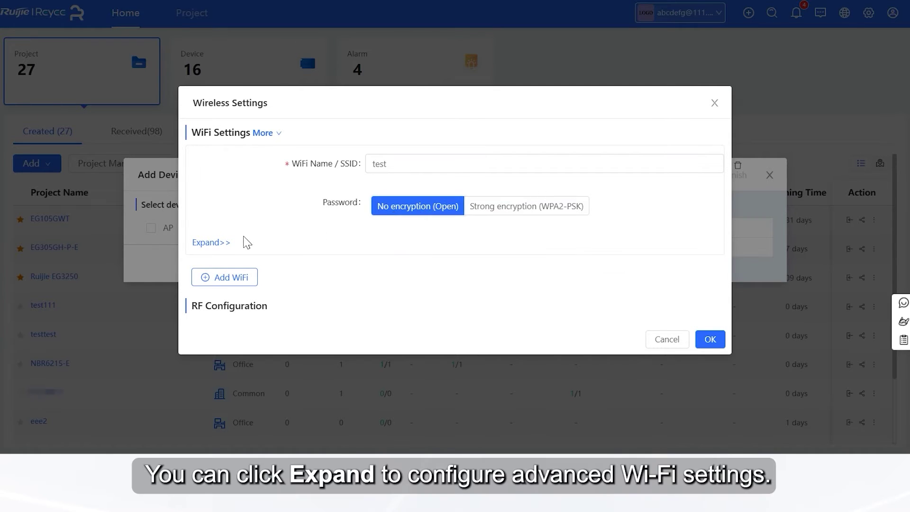
Step: In the expanded Wi-Fi settings, keep SSID visible and Radio1 on, and enable Clients Obtain IP Addresses from AP
left_click(212, 243)
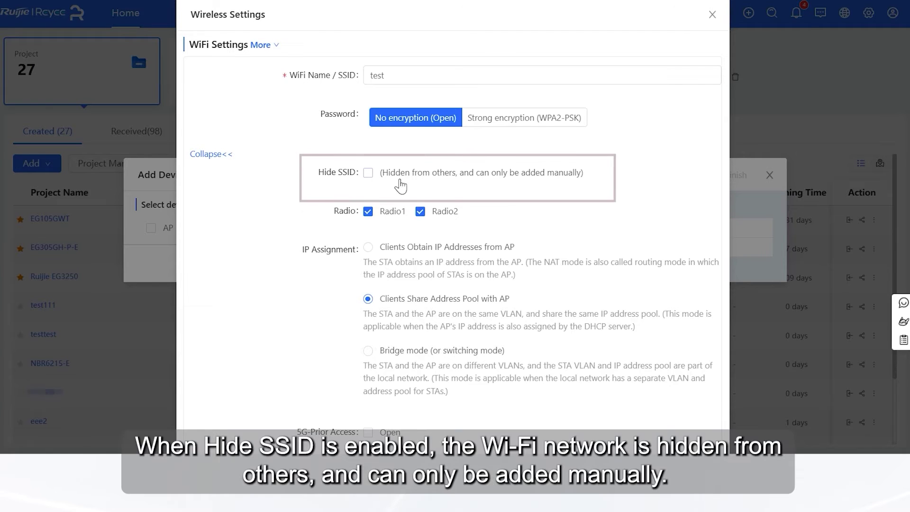
left_click(369, 173)
left_click(368, 173)
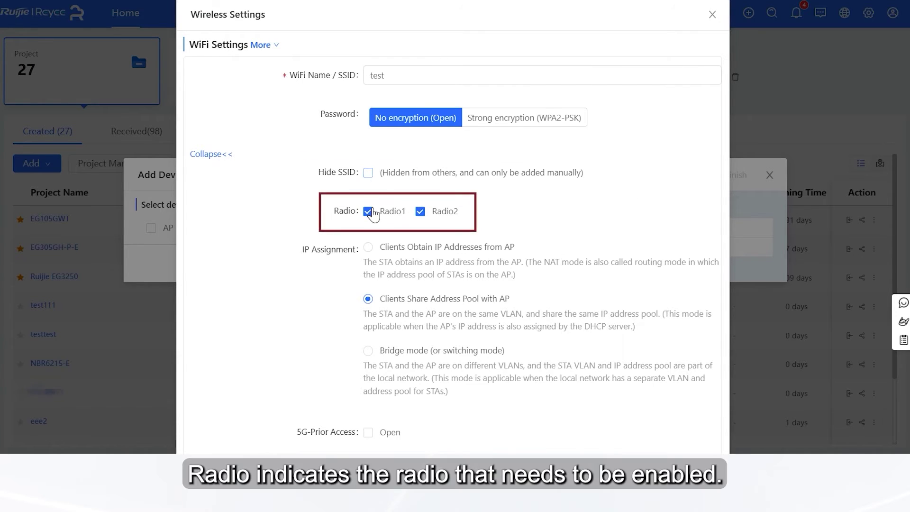
left_click(369, 212)
left_click(368, 212)
left_click(369, 247)
scroll(376, 244, "down", 1)
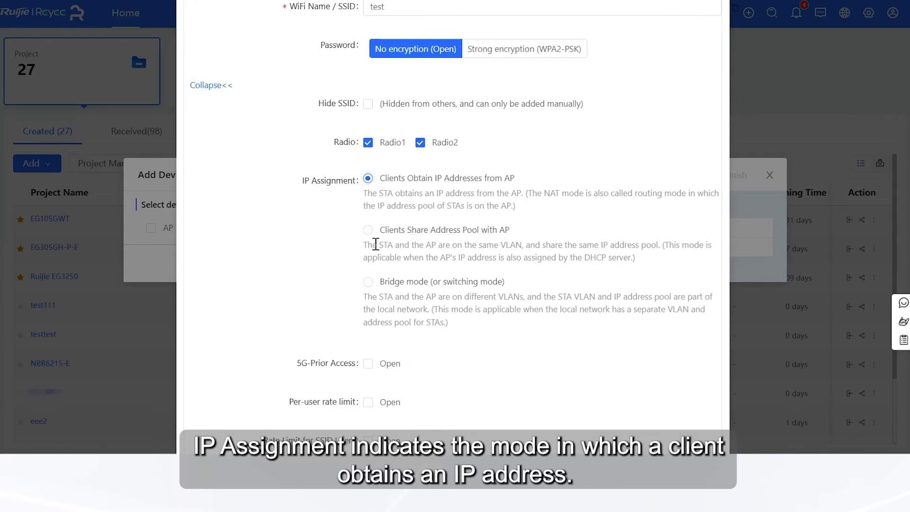
scroll(375, 244, "down", 1)
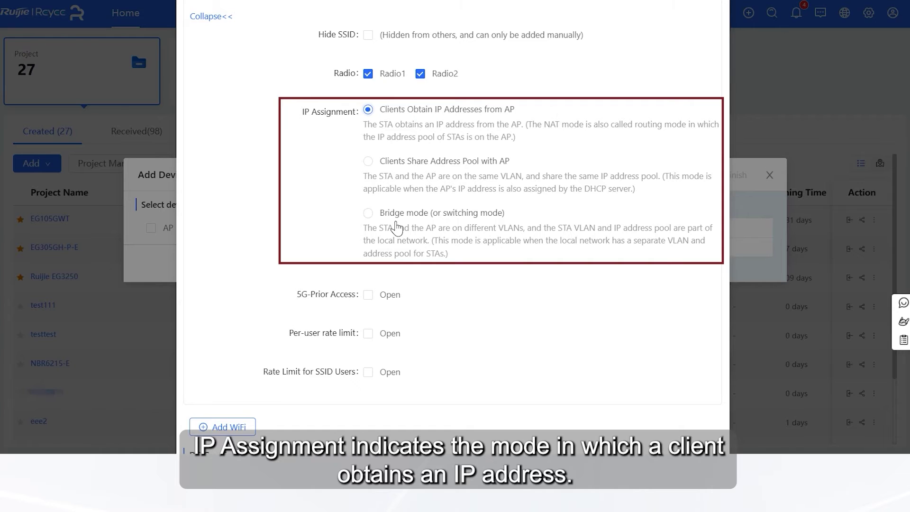
Step: Leave 5G-Prior Access and both rate limits off, reveal RF Configuration, and save the Wi-Fi settings
left_click(374, 300)
left_click(375, 302)
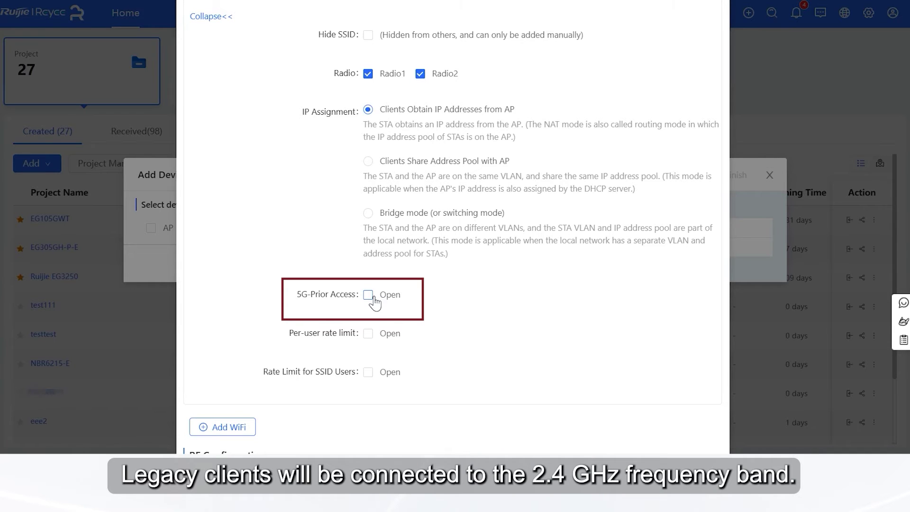
scroll(373, 289, "down", 1)
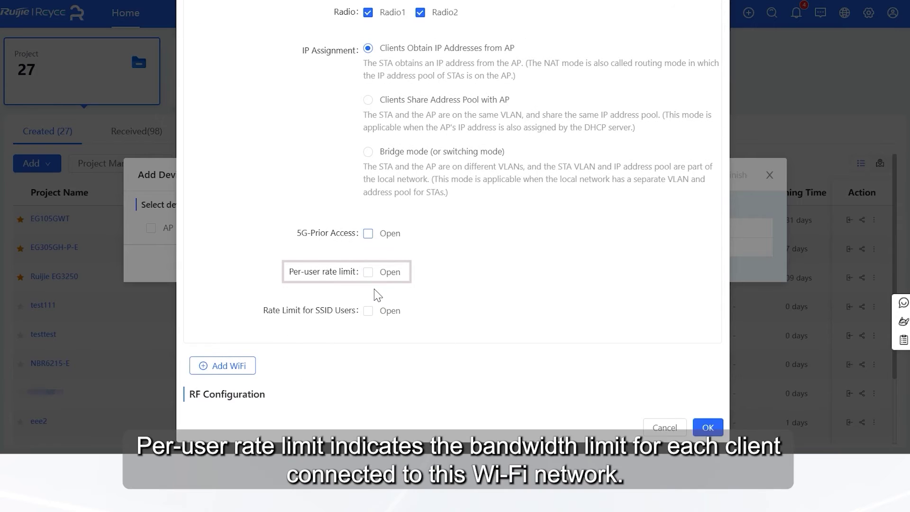
left_click(368, 273)
left_click(368, 273)
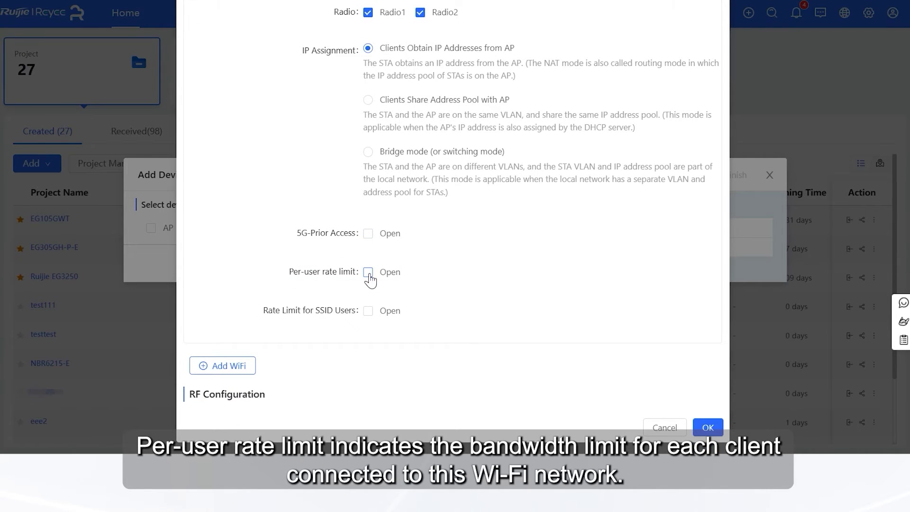
left_click(370, 312)
left_click(372, 313)
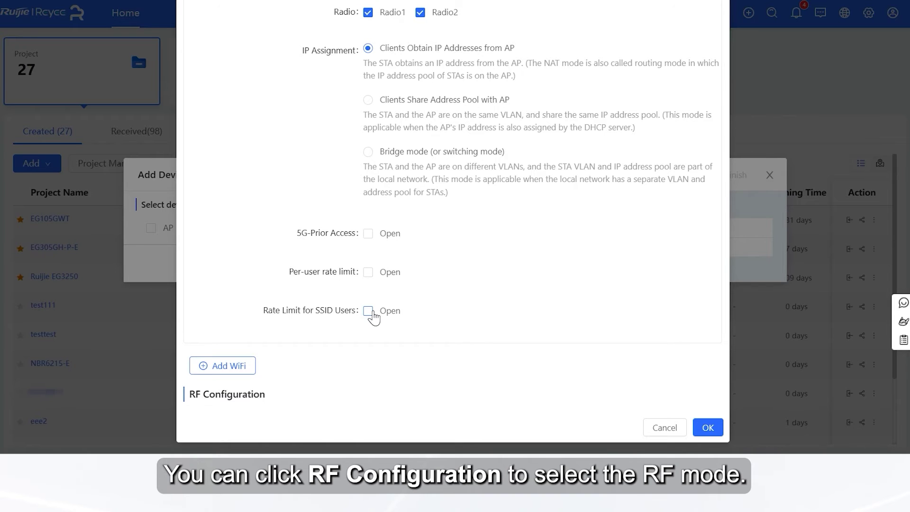
left_click(245, 398)
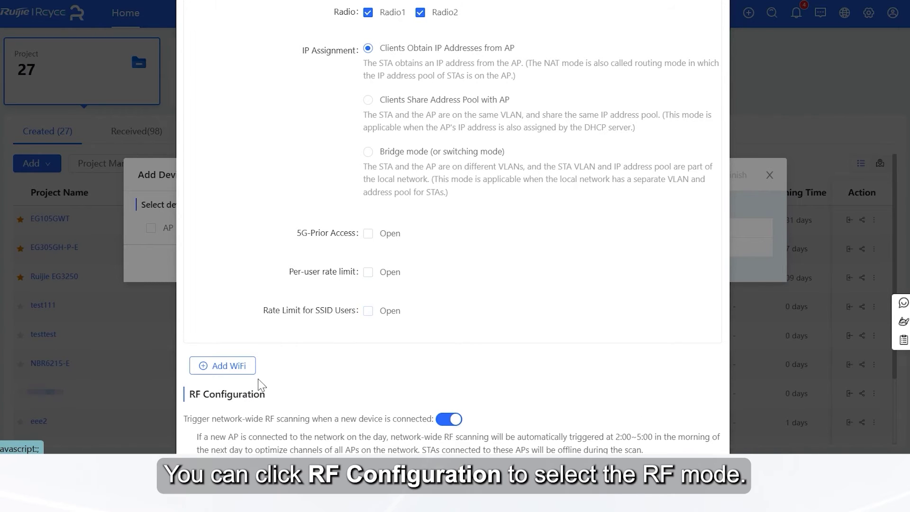
scroll(439, 289, "down", 2)
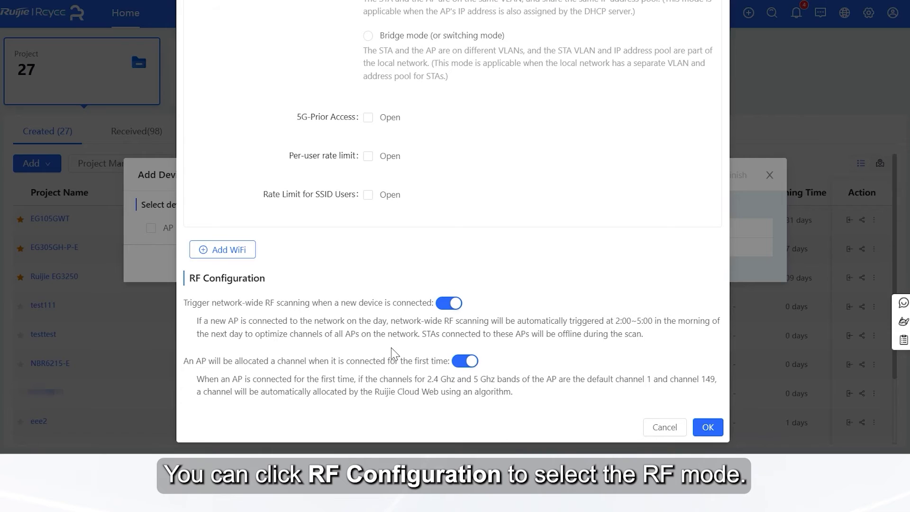
left_click(705, 428)
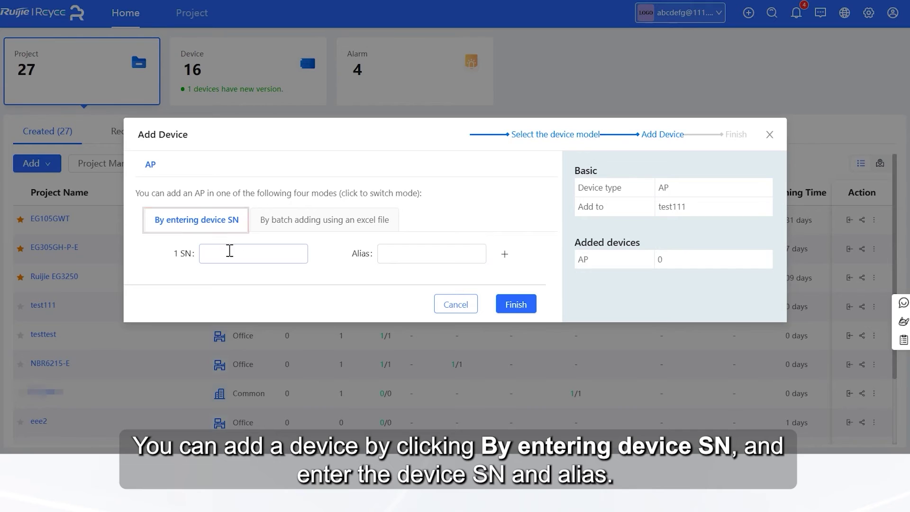
Step: Add a second AP serial number and alias row, leaving the first entry blank
left_click(229, 252)
left_click(400, 256)
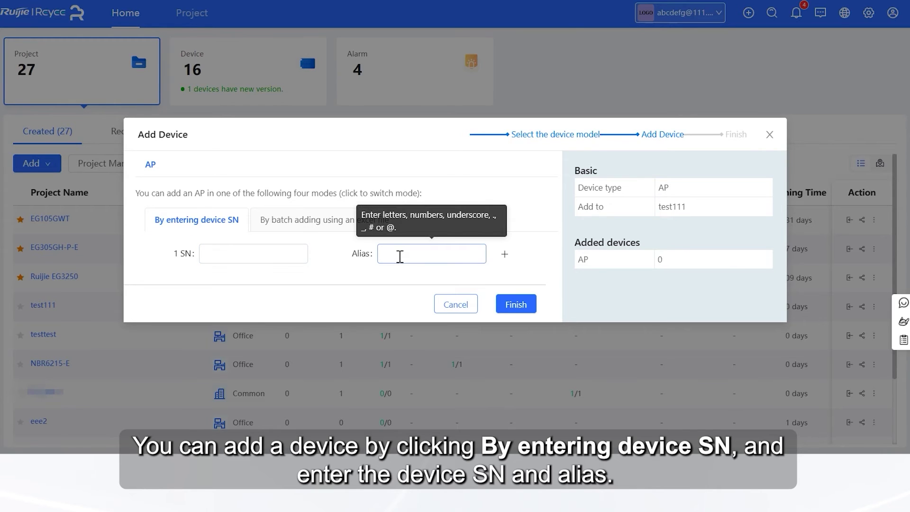
left_click(506, 255)
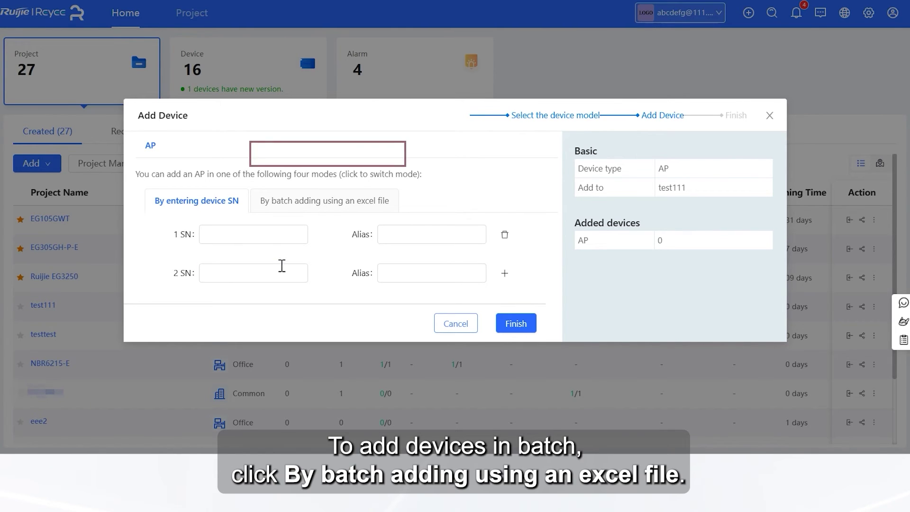
Step: Switch the Add Device dialog to batch adding APs from an Excel file
left_click(294, 200)
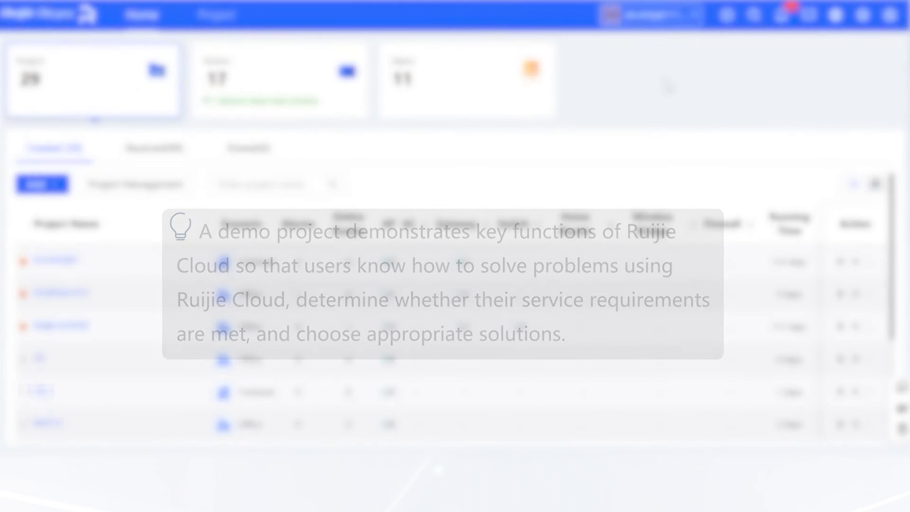
mouse_move(727, 17)
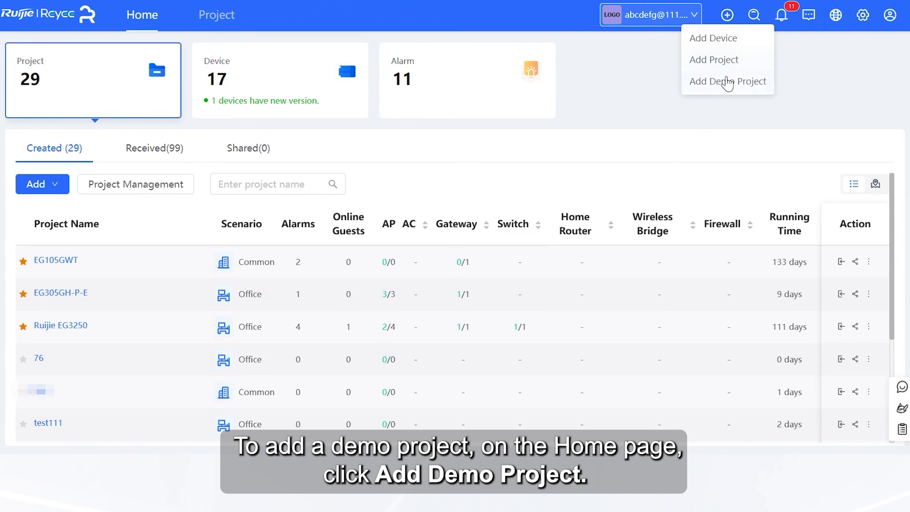
Step: Add a demo project and confirm Start Now so DemoProject2 is created
left_click(724, 81)
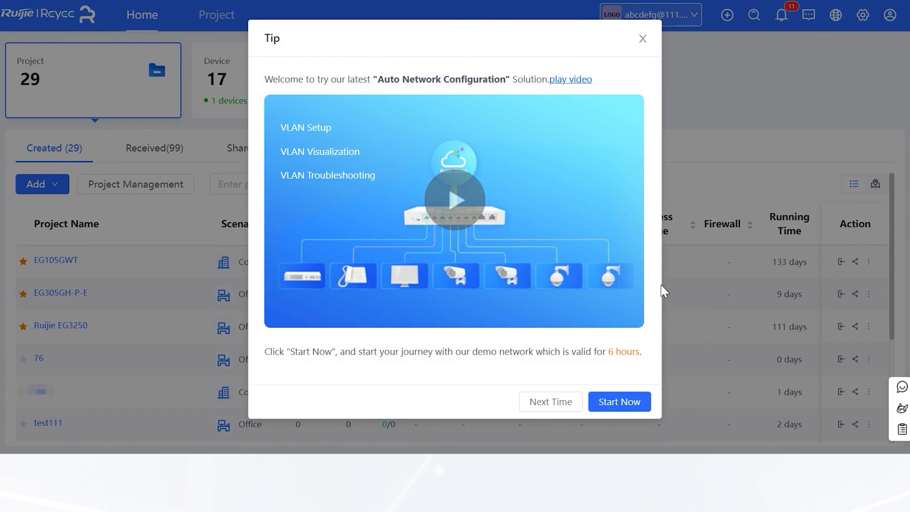
left_click(611, 403)
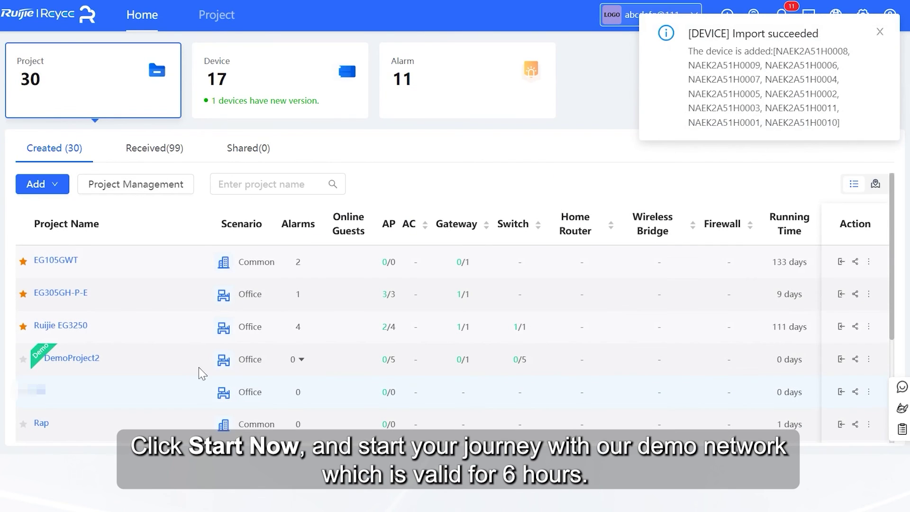